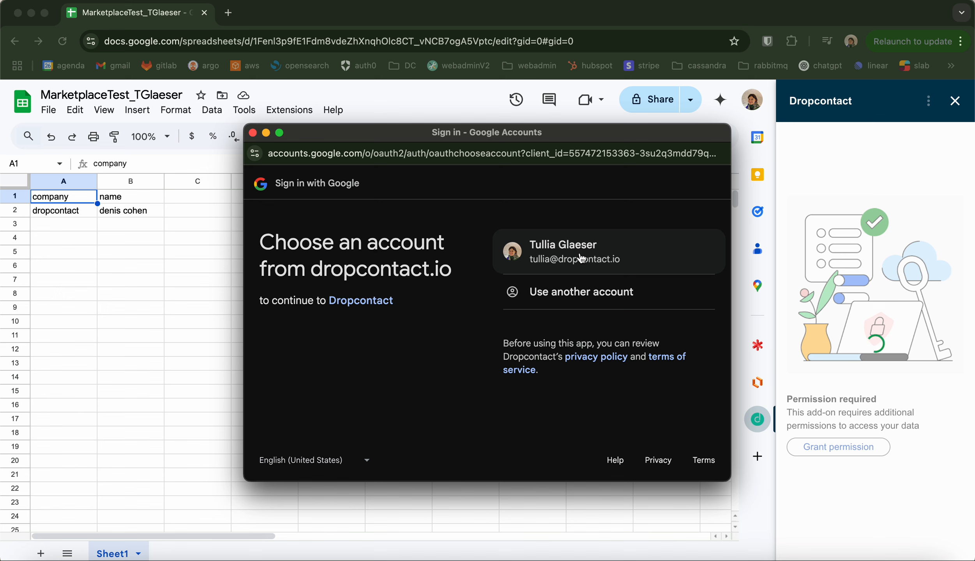
# Step: Choose the Google account to sign in to Dropcontact and open Dropcontact's privacy policy in a new tab
pyautogui.click(581, 258)
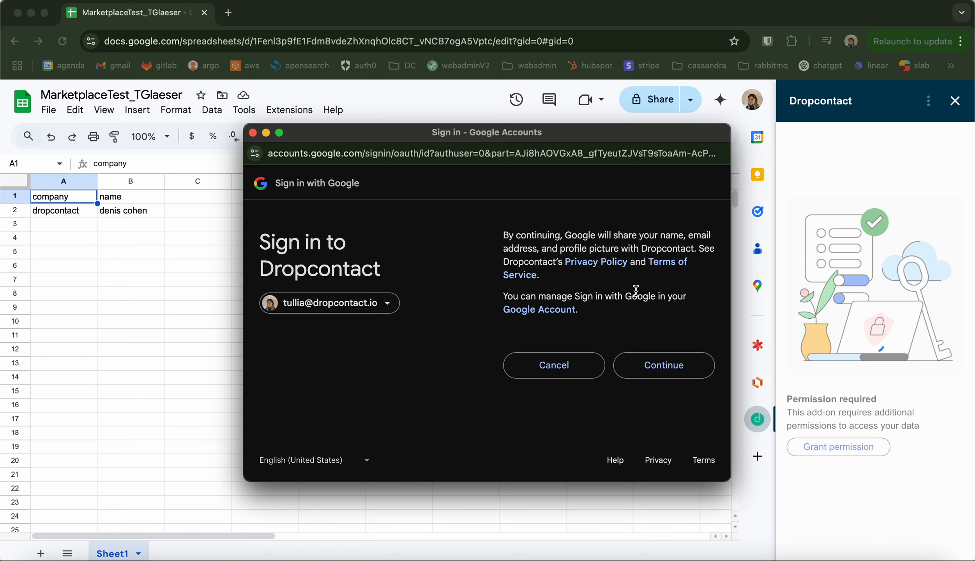
pyautogui.moveTo(527, 235); pyautogui.dragTo(681, 272)
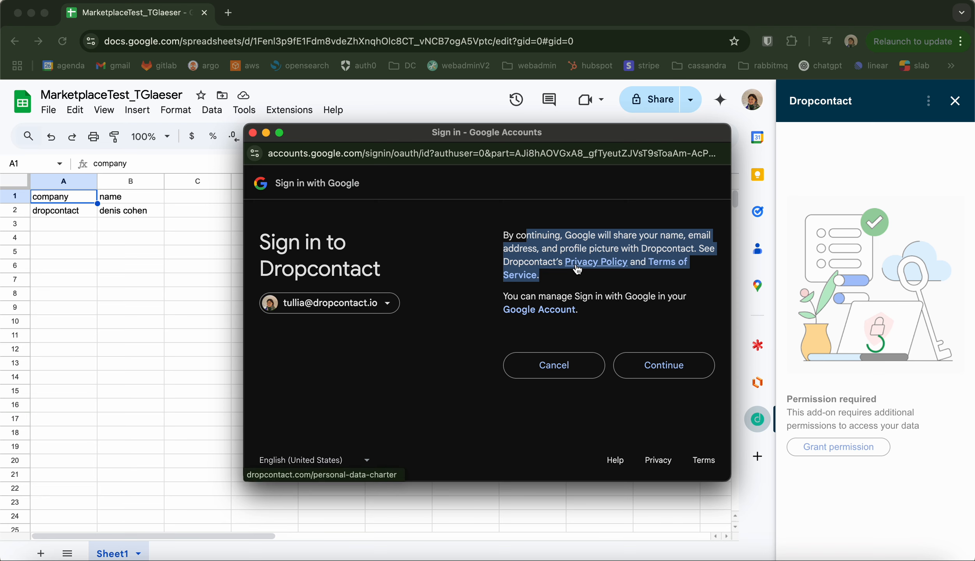
pyautogui.rightClick(590, 268)
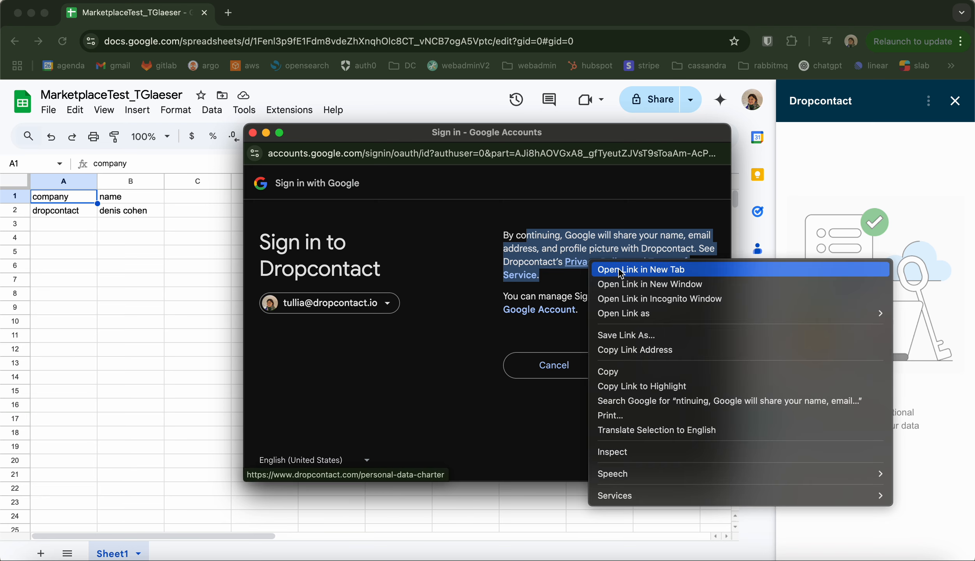
pyautogui.click(612, 270)
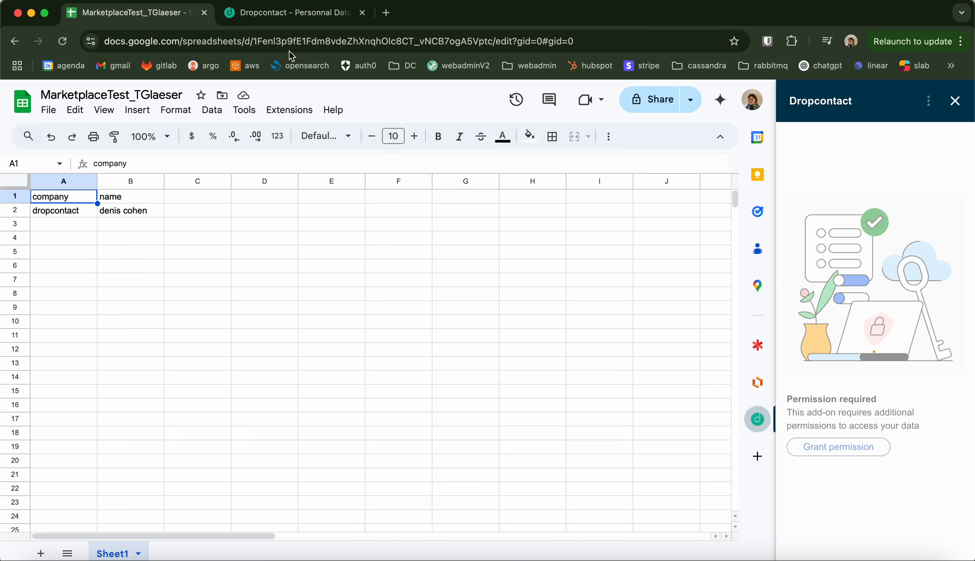
pyautogui.click(292, 11)
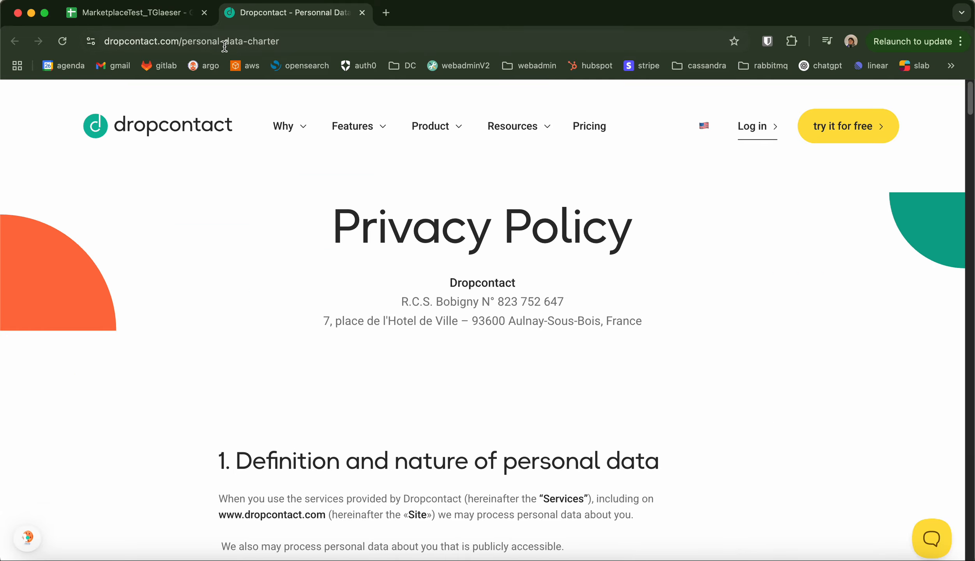
pyautogui.click(161, 20)
pyautogui.hotkey('ctrl', 'Up')
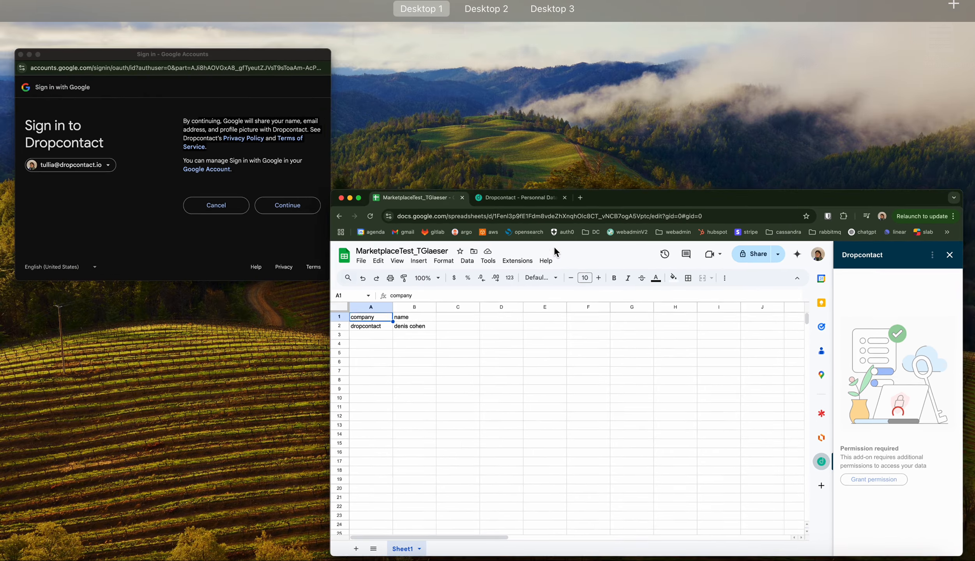
pyautogui.click(266, 178)
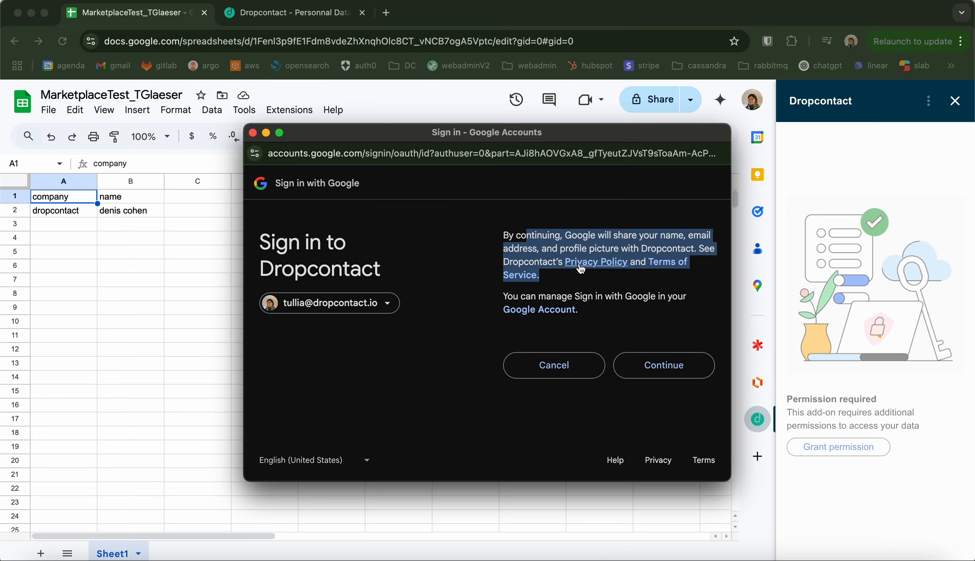
# Step: Open Dropcontact's terms of service in a new tab and look it over
pyautogui.rightClick(663, 259)
pyautogui.click(698, 270)
pyautogui.click(428, 12)
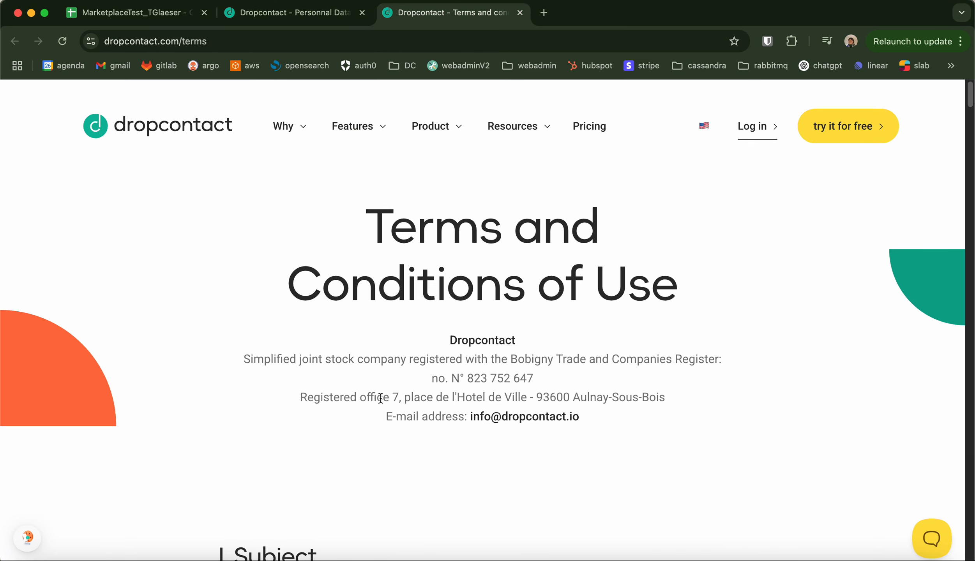
pyautogui.hotkey('ctrl', 'Up')
pyautogui.click(171, 86)
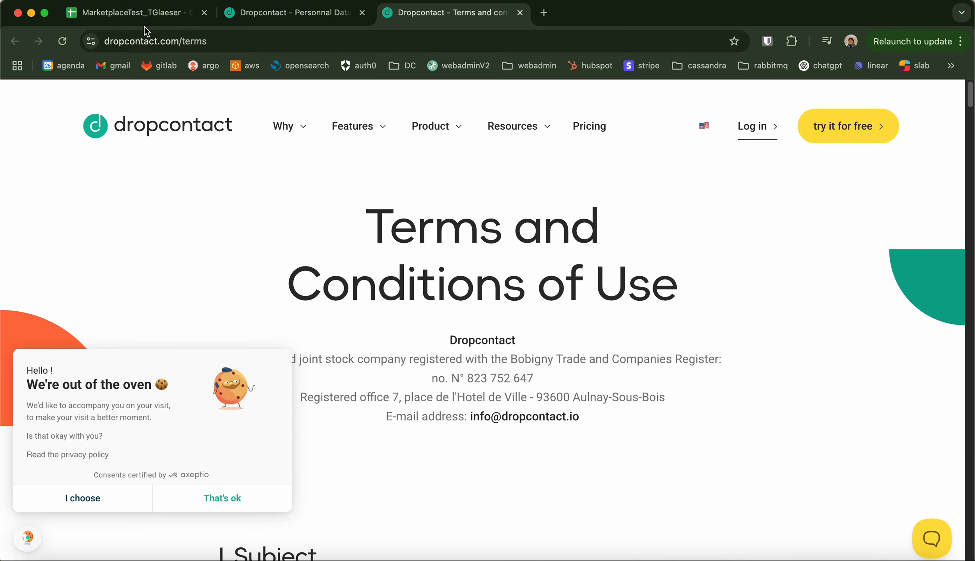
pyautogui.click(150, 17)
pyautogui.hotkey('ctrl', 'Up')
pyautogui.click(190, 148)
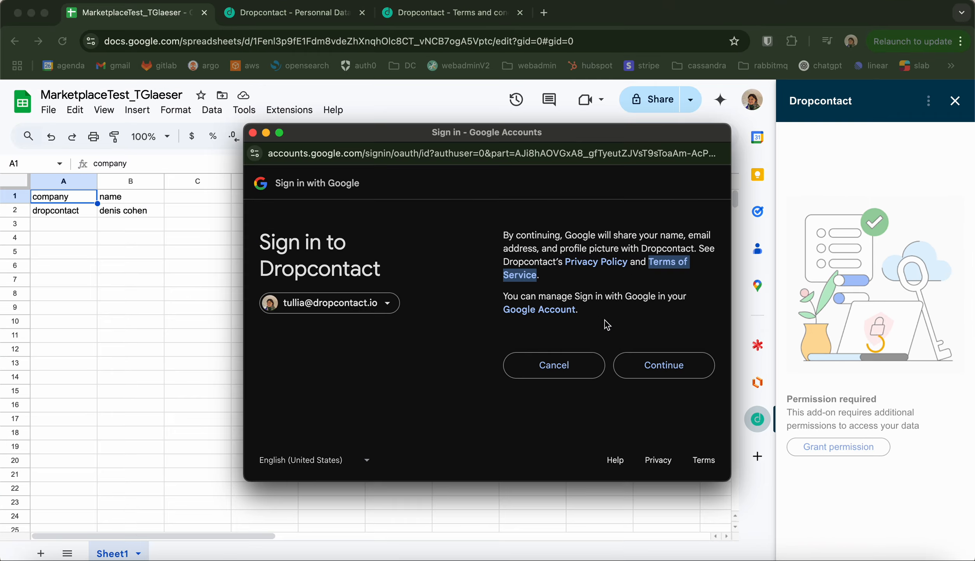
# Step: Continue signing in to Dropcontact with the chosen account
pyautogui.moveTo(581, 295); pyautogui.dragTo(638, 314)
pyautogui.click(638, 314)
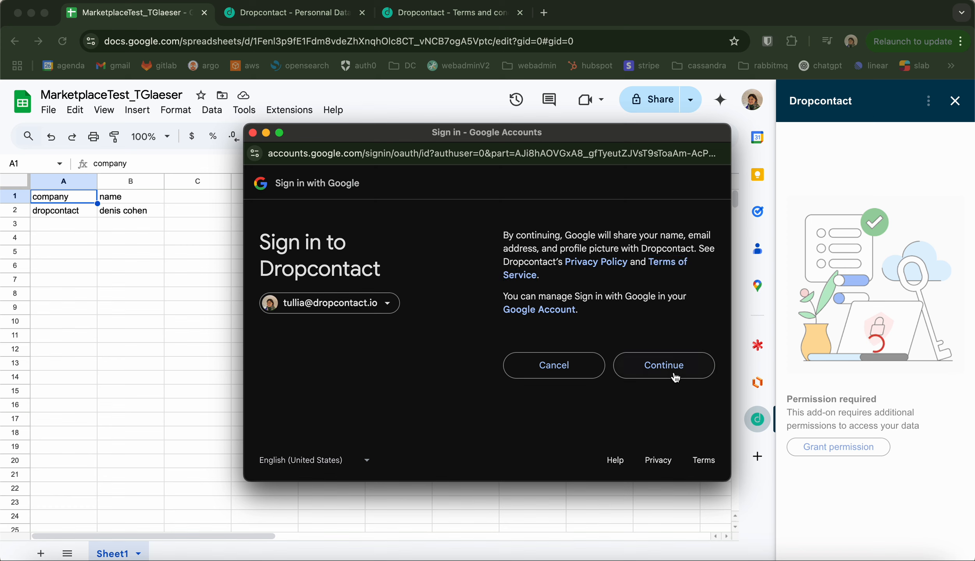
pyautogui.click(675, 377)
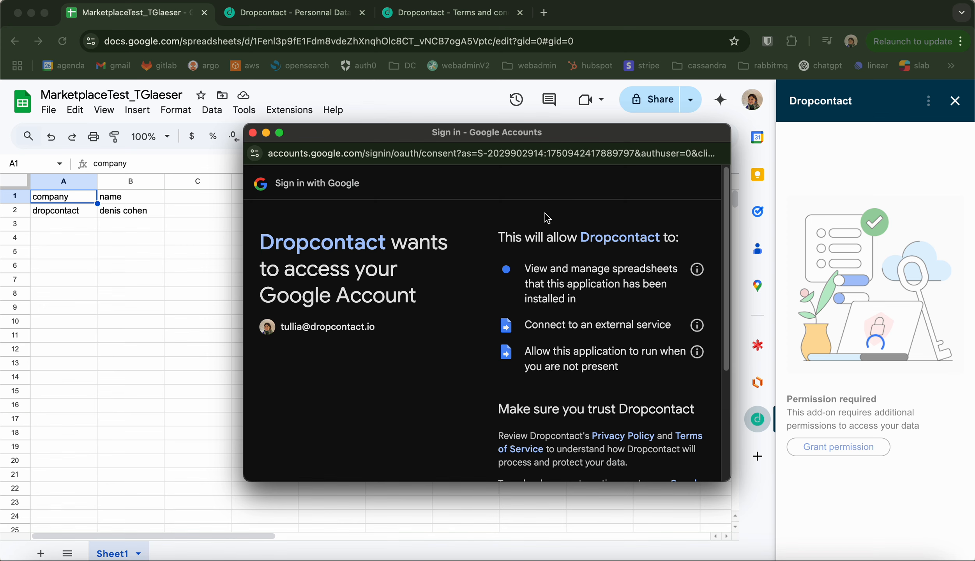
# Step: Review the list of permissions Dropcontact requests on the Google account
pyautogui.scroll(-1, 576, 347)
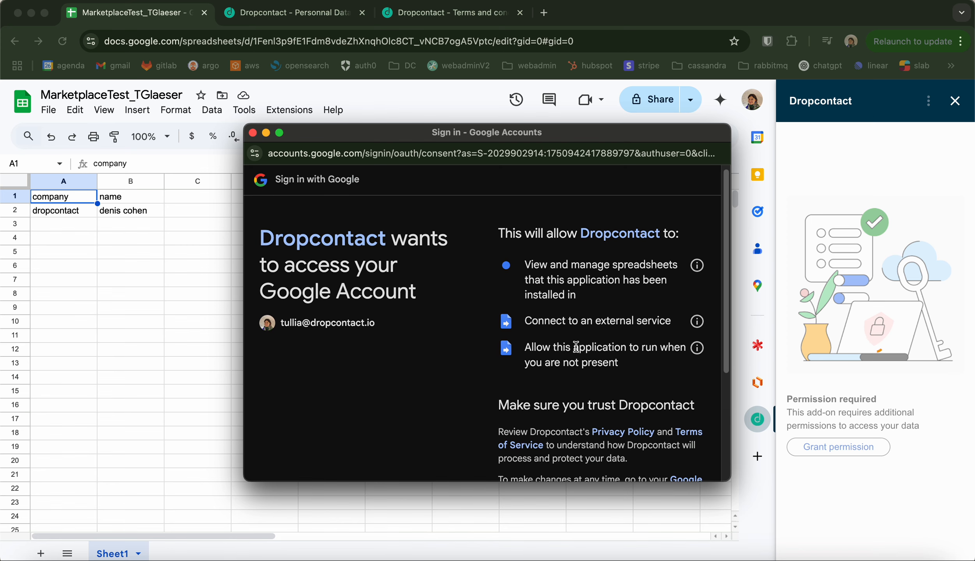
pyautogui.scroll(1, 576, 346)
pyautogui.moveTo(534, 269); pyautogui.dragTo(608, 300)
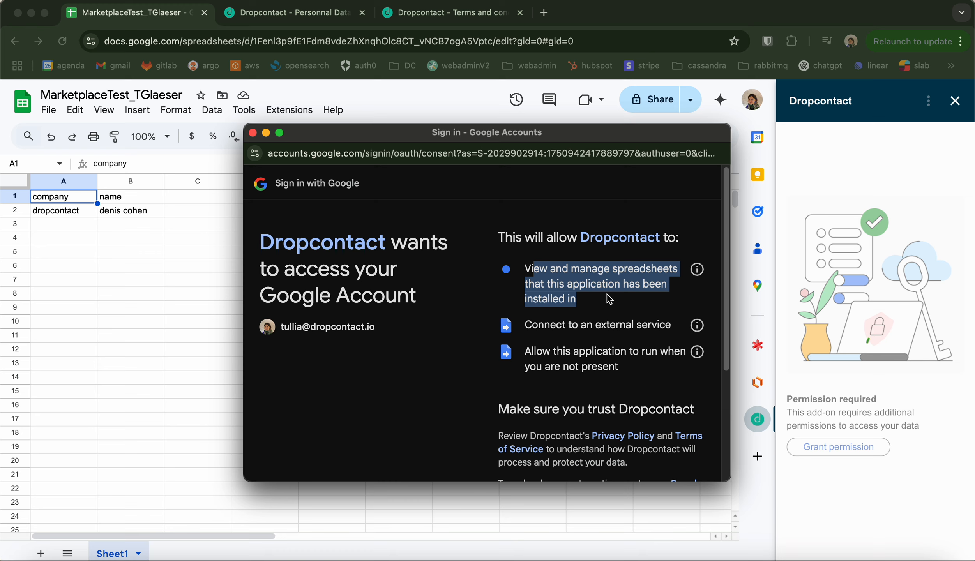
pyautogui.tripleClick(604, 326)
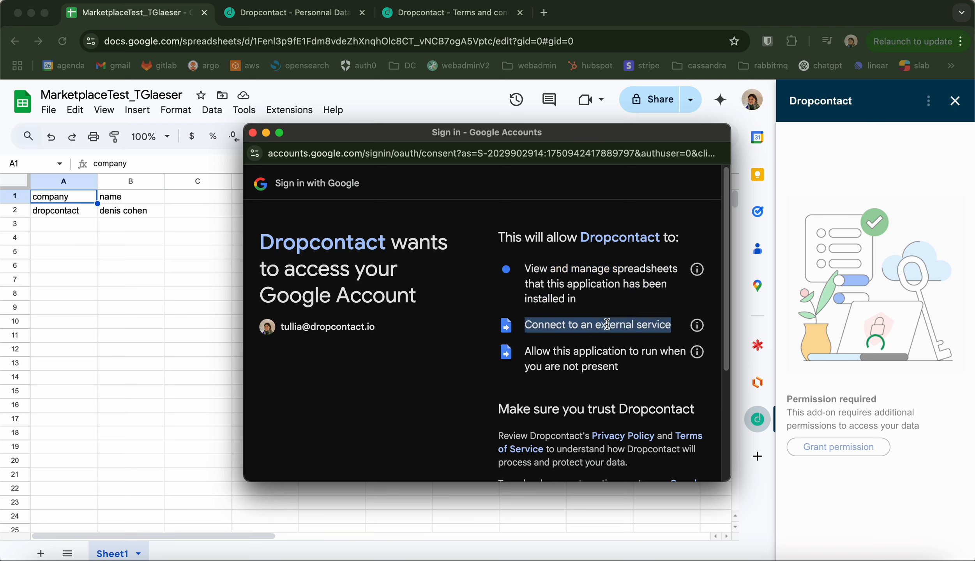
pyautogui.tripleClick(532, 352)
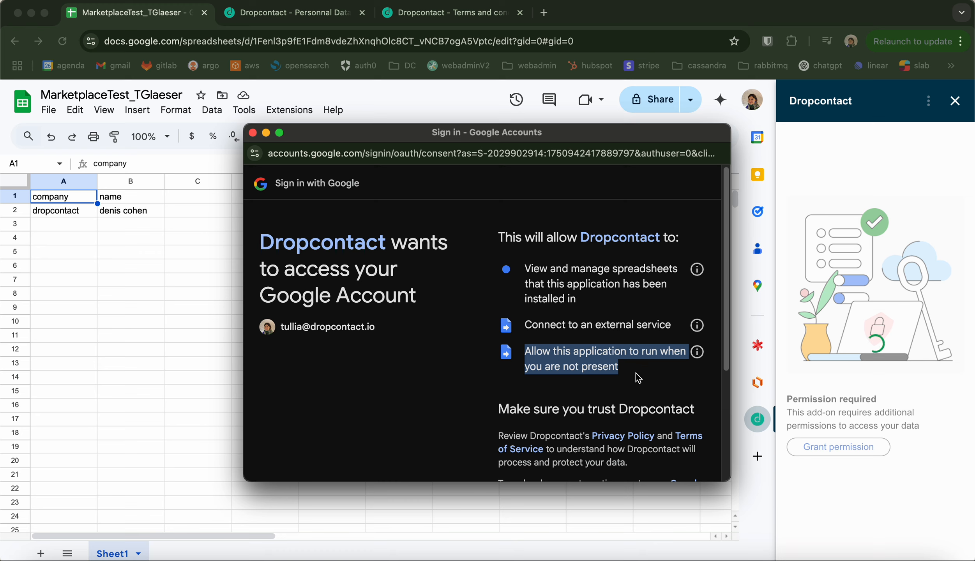
pyautogui.moveTo(583, 301); pyautogui.dragTo(503, 254)
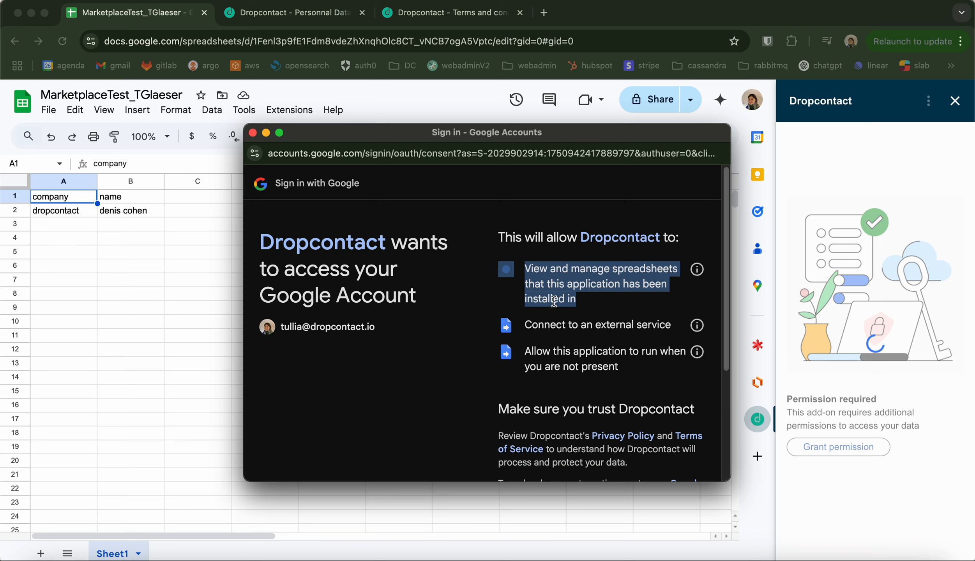
pyautogui.click(568, 320)
pyautogui.doubleClick(569, 324)
pyautogui.tripleClick(568, 324)
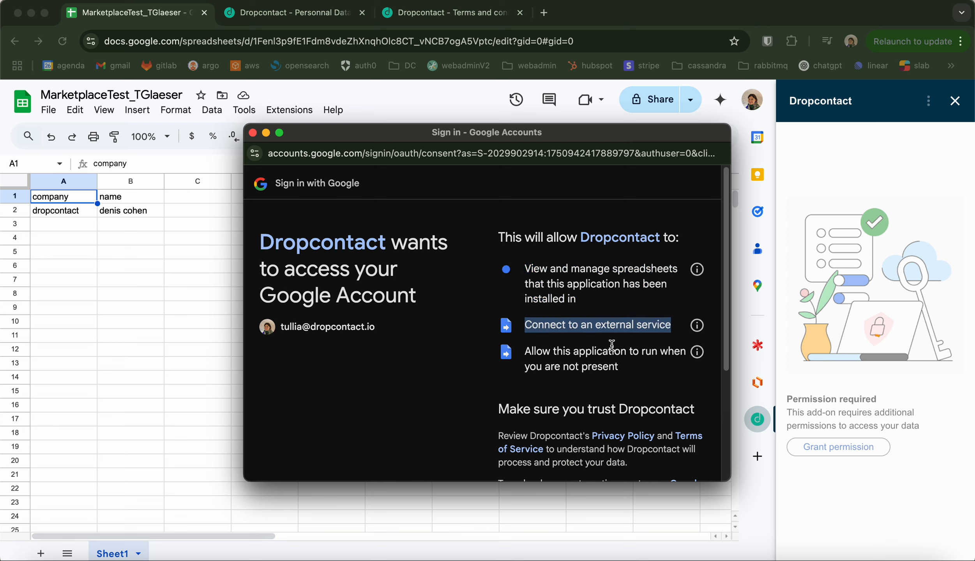
pyautogui.click(630, 355)
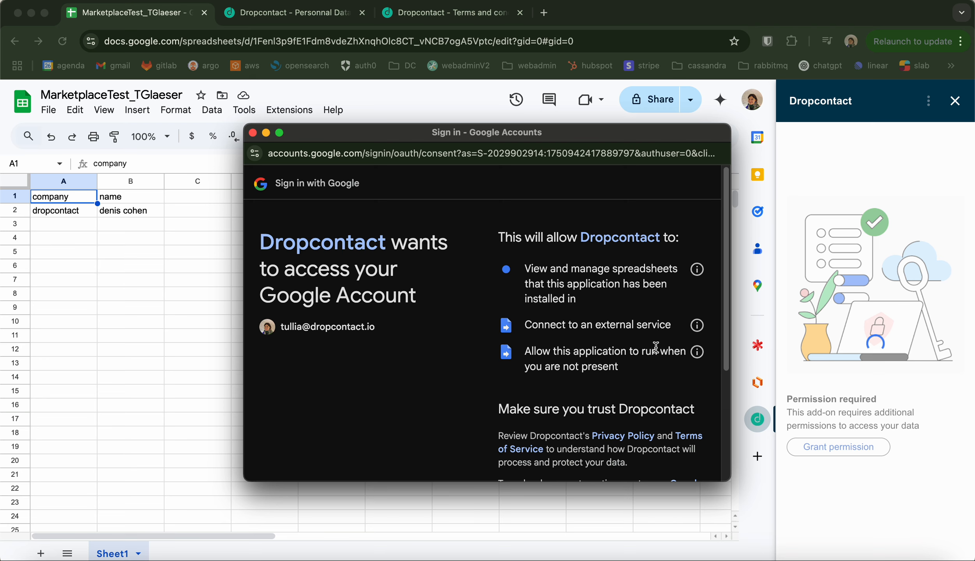
pyautogui.doubleClick(600, 351)
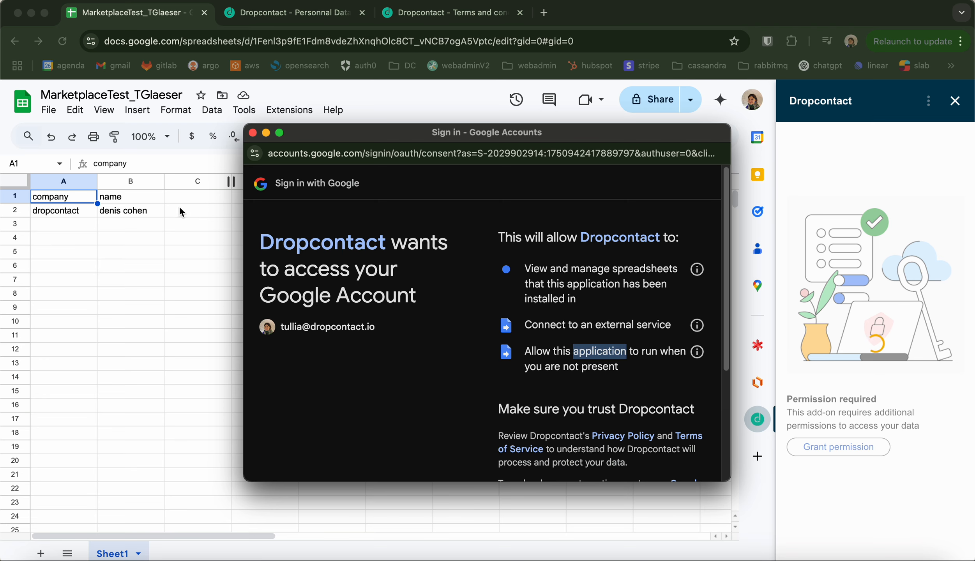
# Step: Allow Dropcontact the requested access to the Google account
pyautogui.scroll(-3, 486, 389)
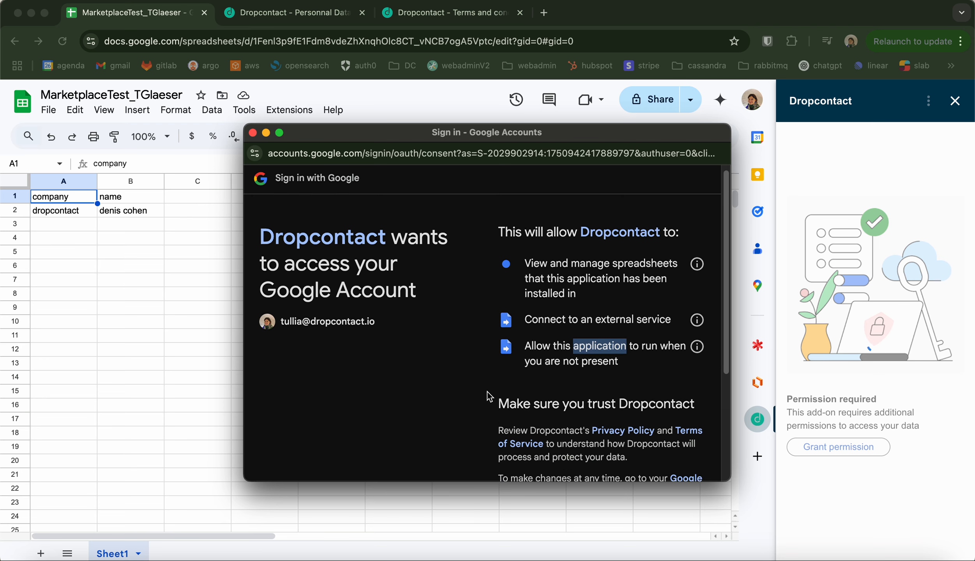
pyautogui.scroll(-2, 488, 392)
pyautogui.scroll(5, 488, 392)
pyautogui.scroll(-5, 488, 392)
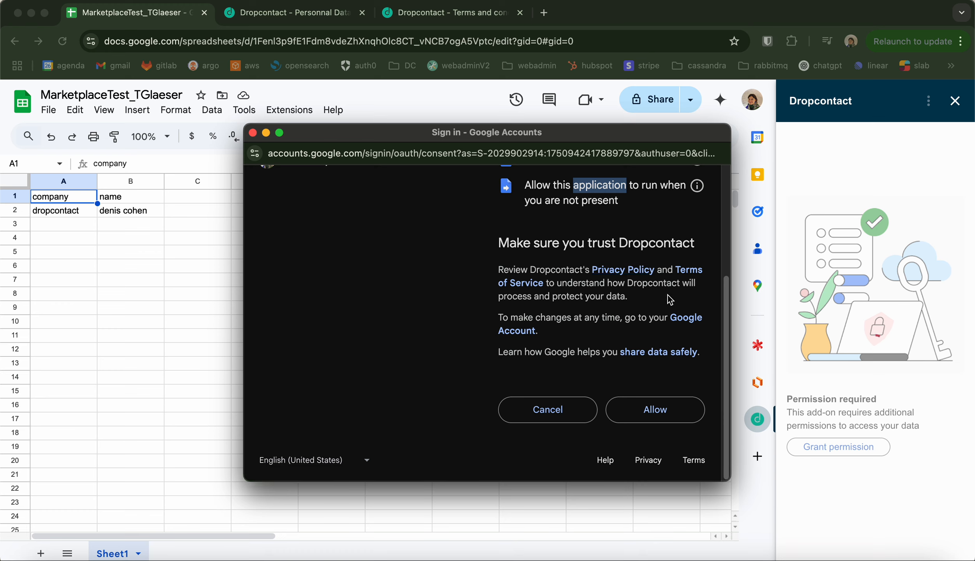
pyautogui.click(613, 349)
pyautogui.click(645, 409)
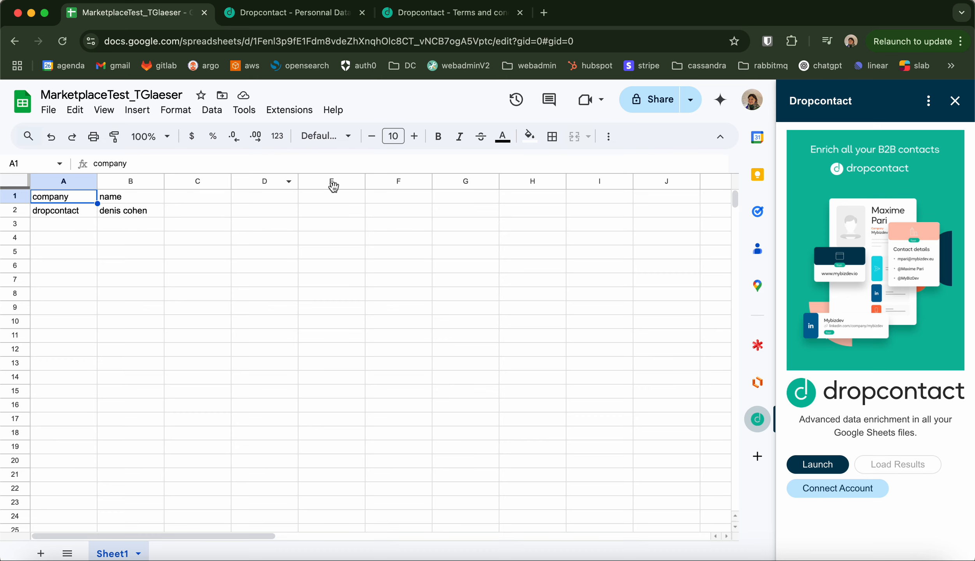
# Step: Inspect the company and name cells in the sheet's first two rows
pyautogui.click(57, 226)
pyautogui.click(53, 195)
pyautogui.click(113, 200)
pyautogui.click(56, 200)
pyautogui.click(108, 201)
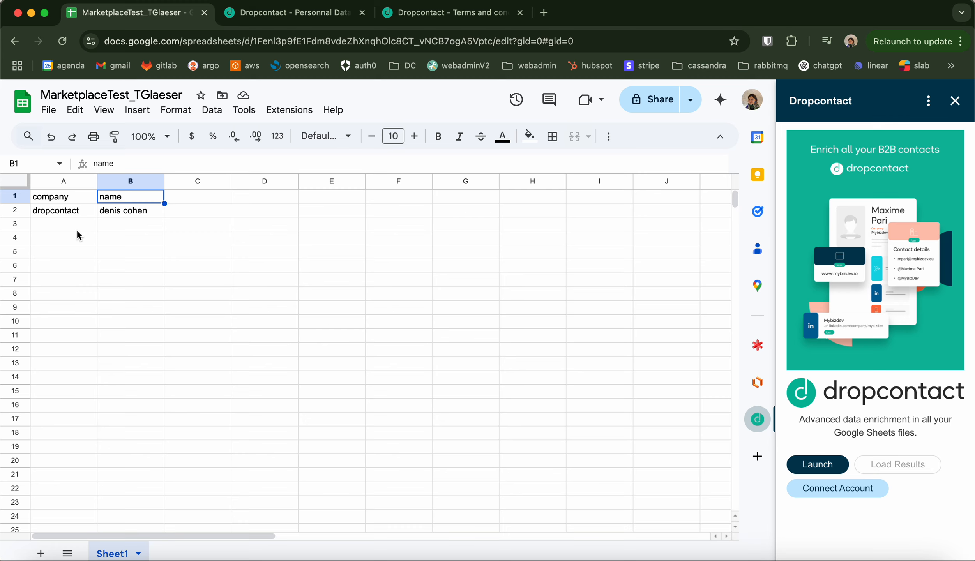
pyautogui.click(51, 213)
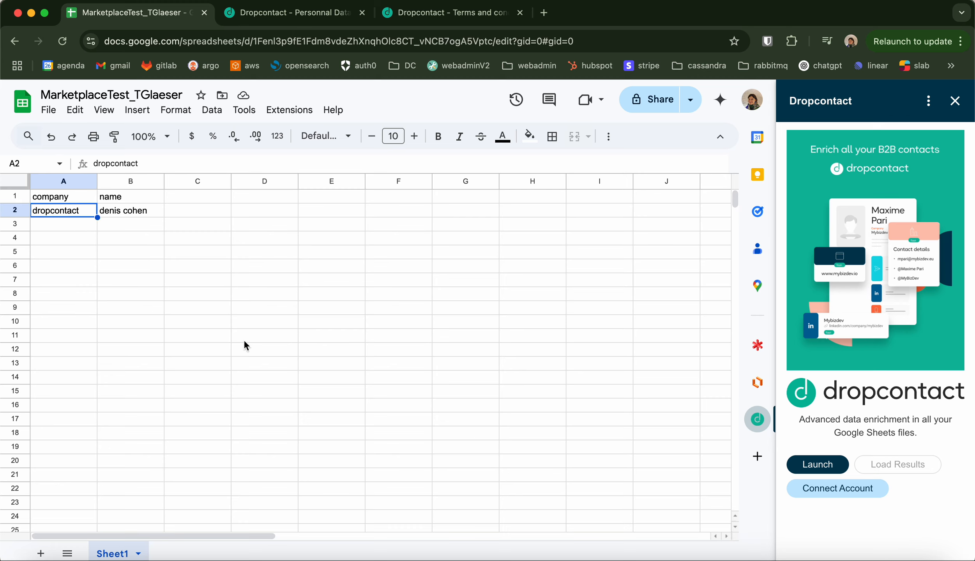
pyautogui.click(127, 214)
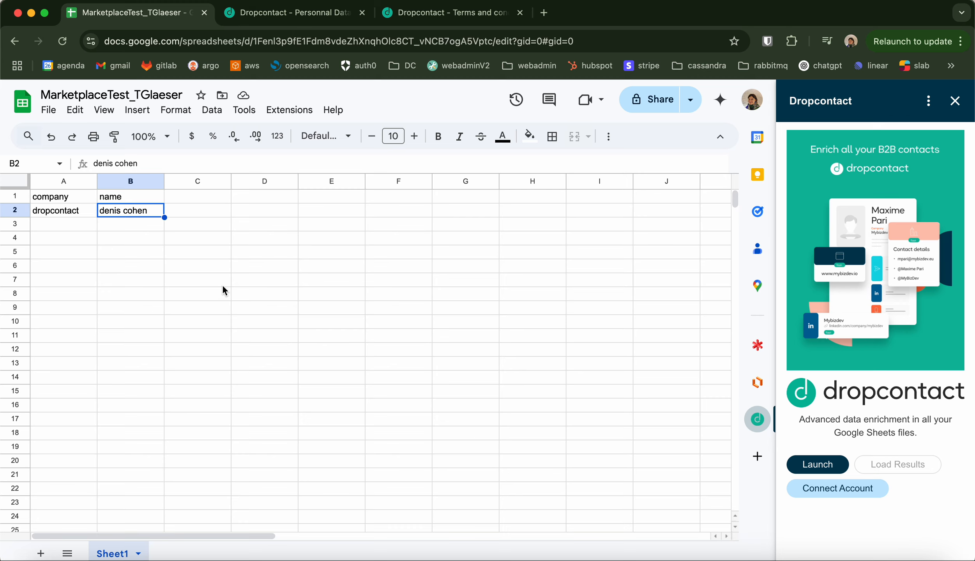
pyautogui.click(205, 298)
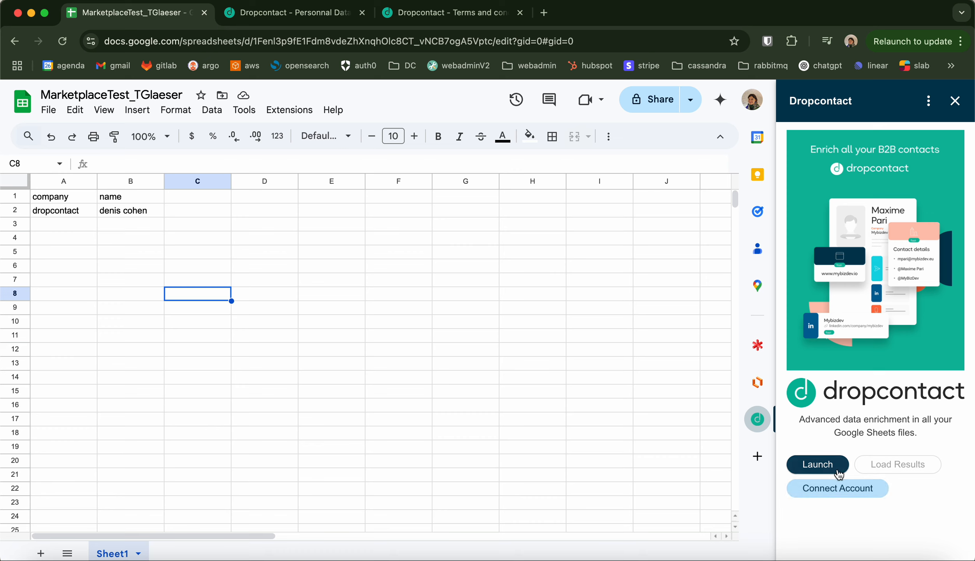
# Step: Open the add-on's account connection view to check the API key, and return to the add-on home
pyautogui.click(823, 496)
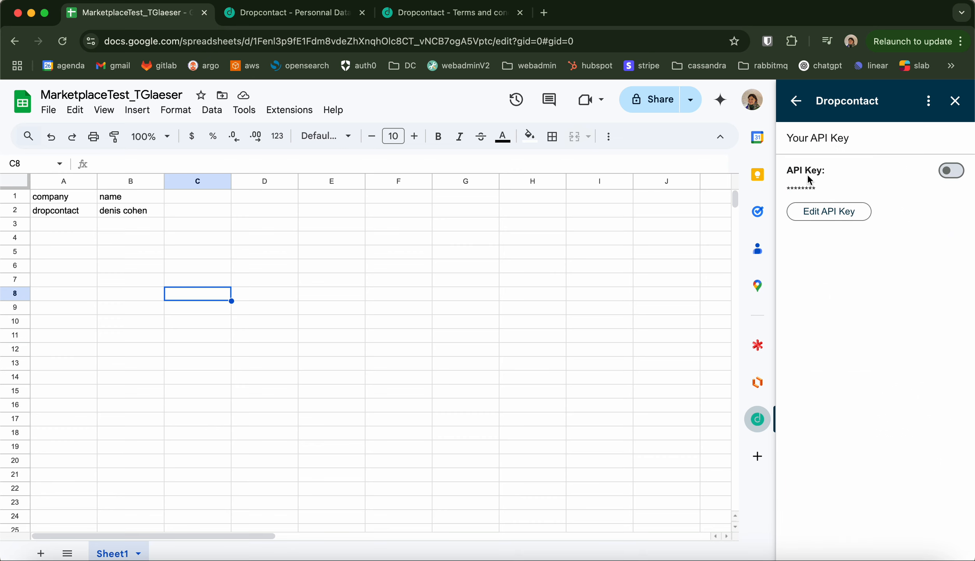
pyautogui.tripleClick(793, 174)
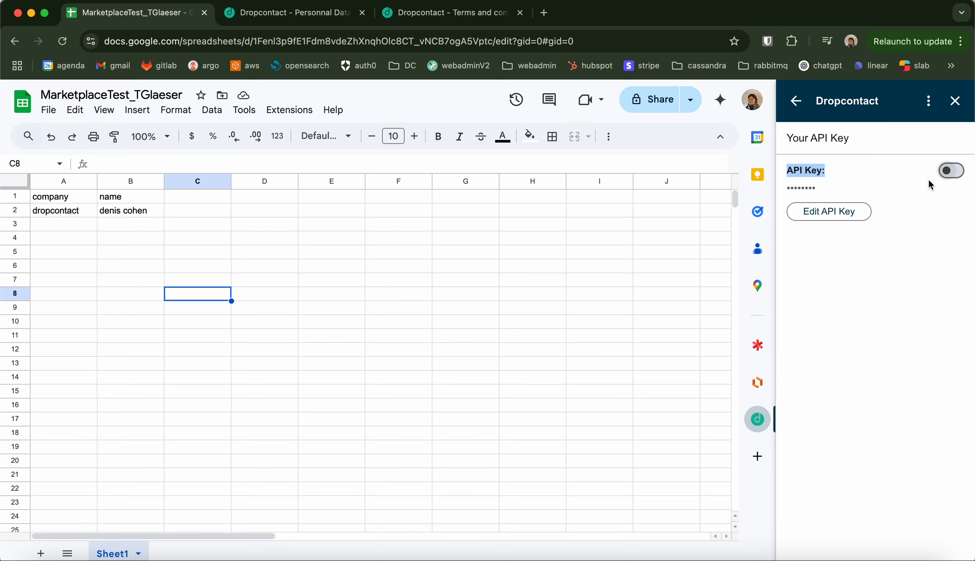
pyautogui.click(795, 103)
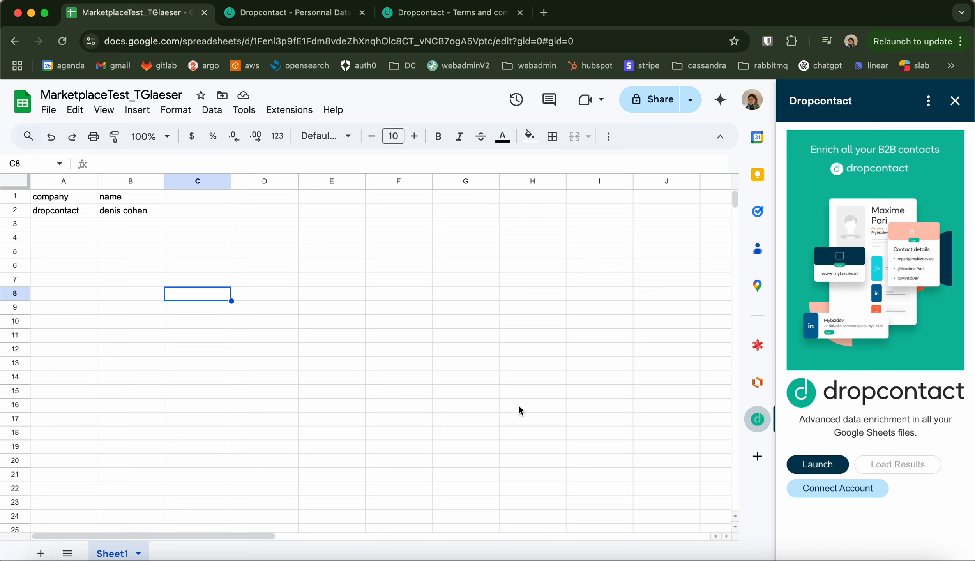
# Step: Launch the Dropcontact enrichment on the sheet's contacts
pyautogui.click(803, 466)
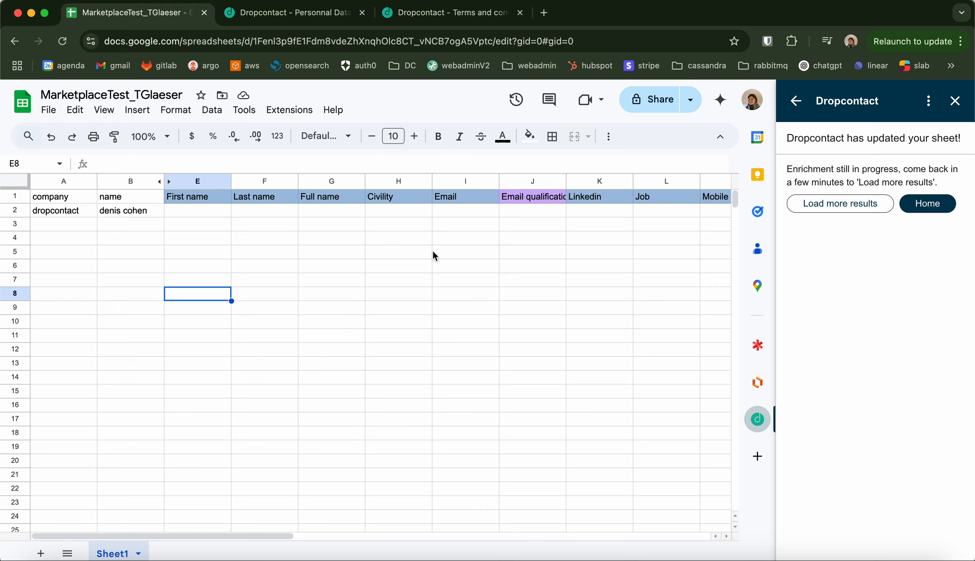
pyautogui.hscroll(10, 455, 272)
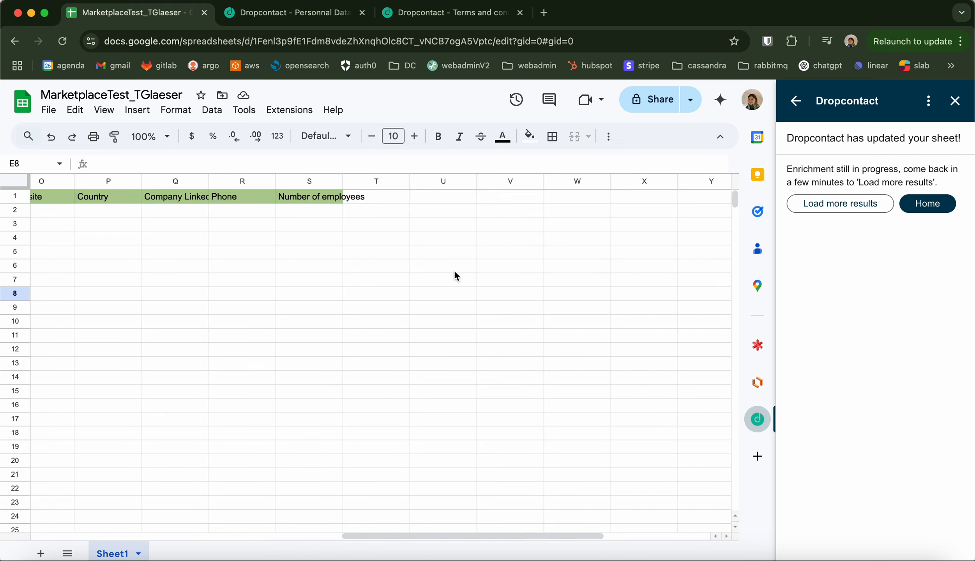
pyautogui.hscroll(-10, 460, 275)
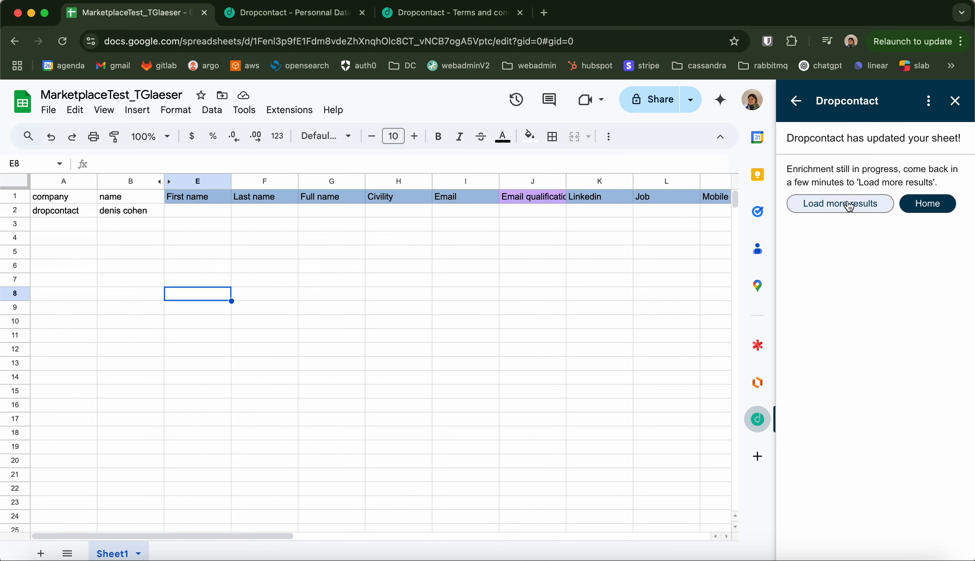
# Step: Load more enrichment results in the Dropcontact panel
pyautogui.click(866, 210)
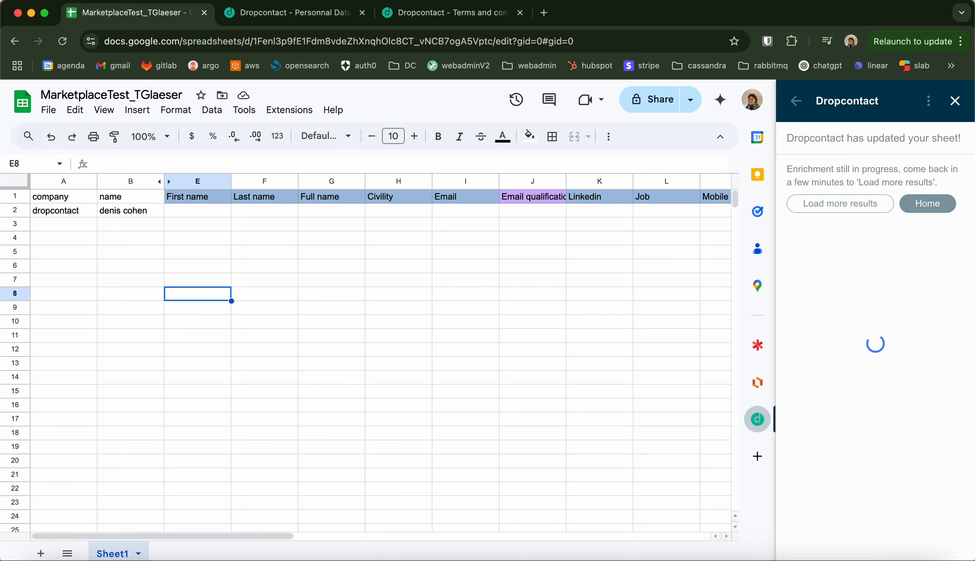
pyautogui.hotkey('ctrl', 'Up')
pyautogui.press('Escape')
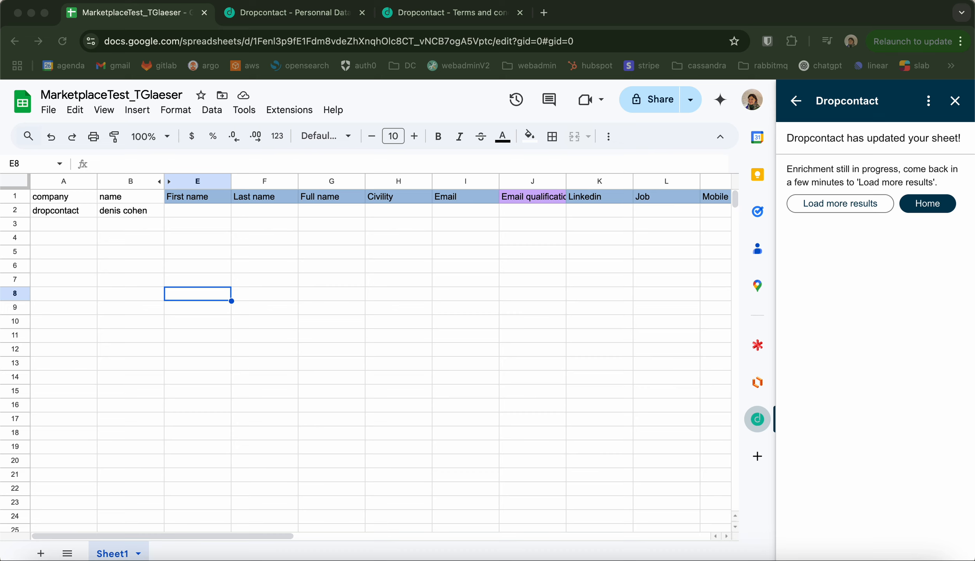
# Step: Request more enrichment results again and scroll across the sheet's output columns to check for new data
pyautogui.click(838, 205)
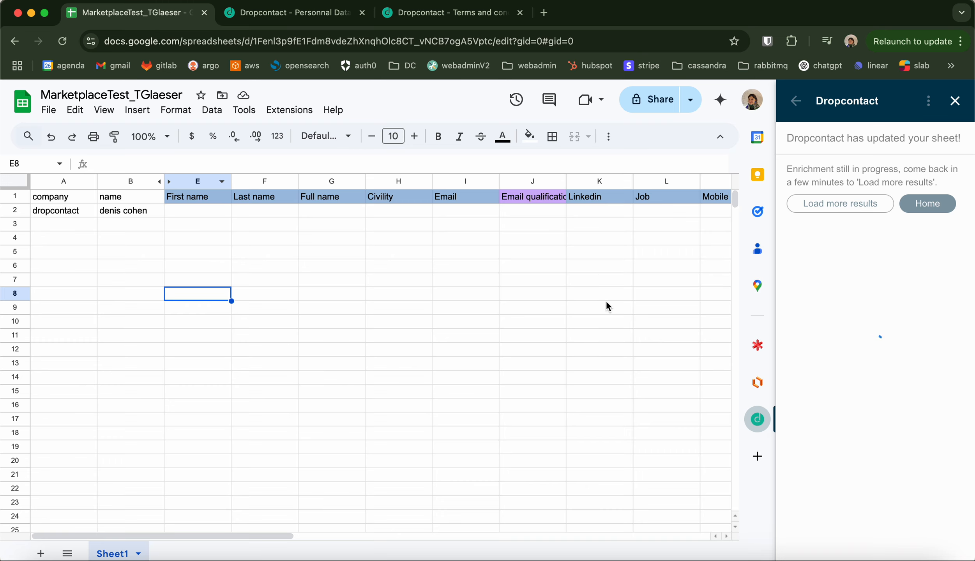
pyautogui.hscroll(10, 724, 275)
pyautogui.hscroll(8, 724, 277)
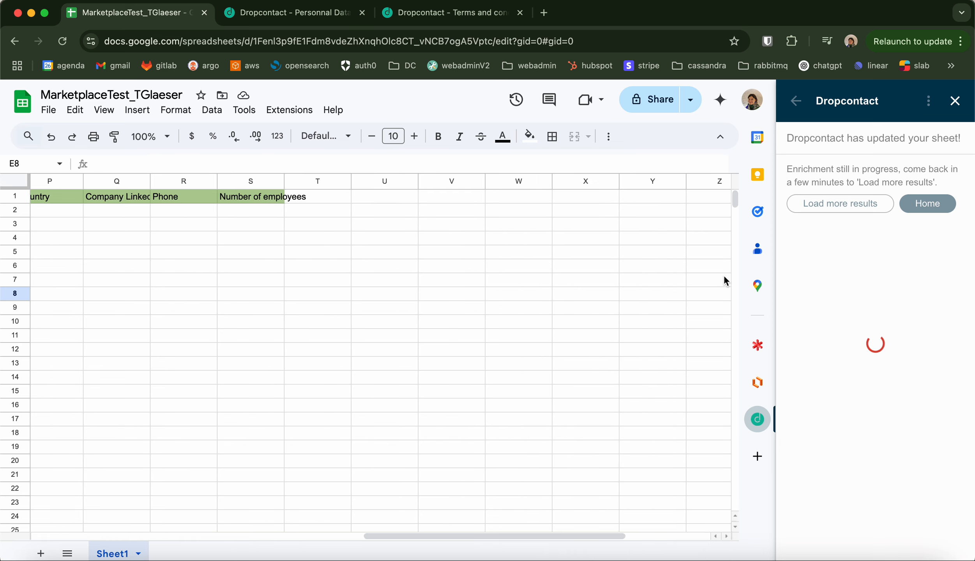
pyautogui.hscroll(-9, 713, 273)
pyautogui.hscroll(-5, 712, 271)
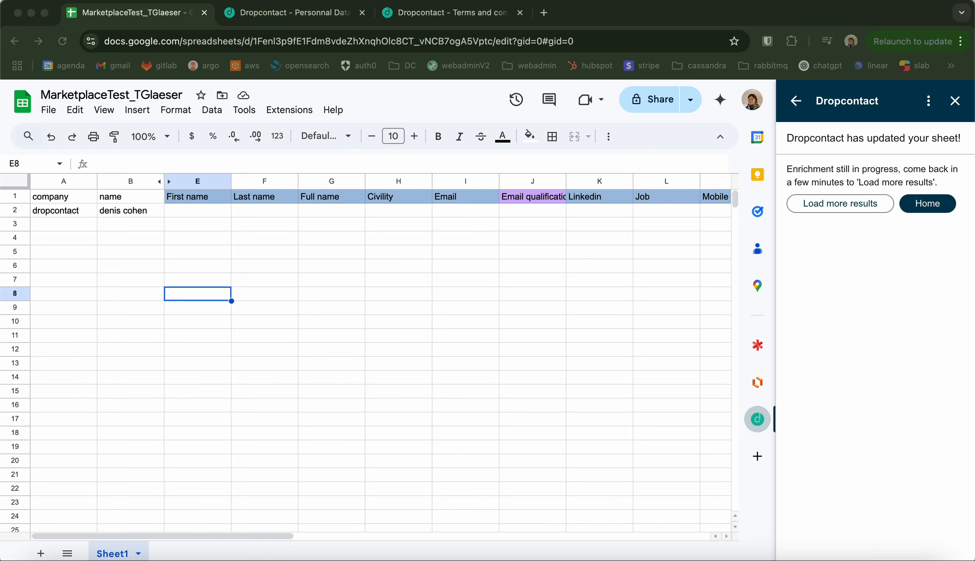
# Step: Load the remaining enrichment results from the Dropcontact panel into the sheet
pyautogui.hotkey('ctrl', 'Up')
pyautogui.hotkey('ctrl', 'Up')
pyautogui.click(841, 207)
pyautogui.hotkey('ctrl', 'Up')
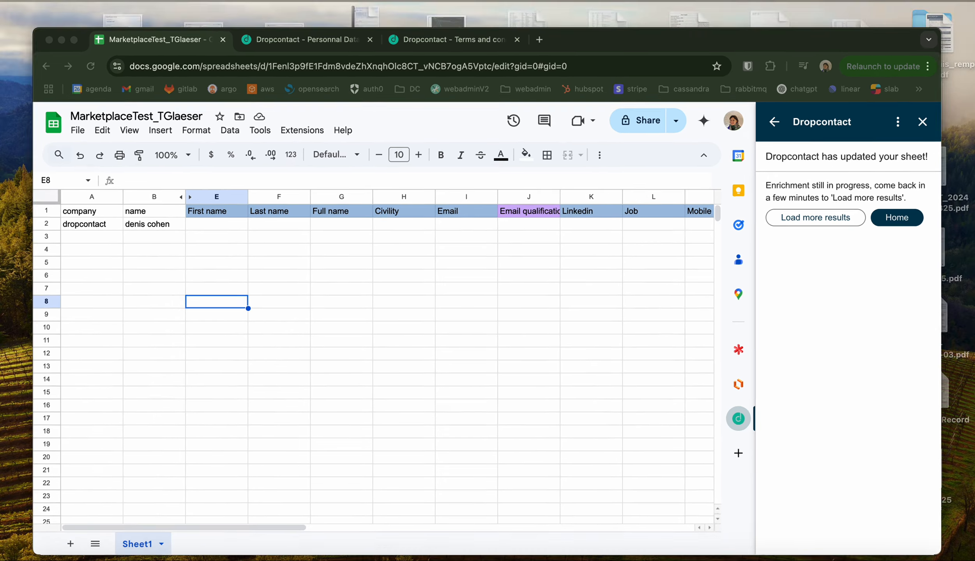
pyautogui.hotkey('ctrl', 'Up')
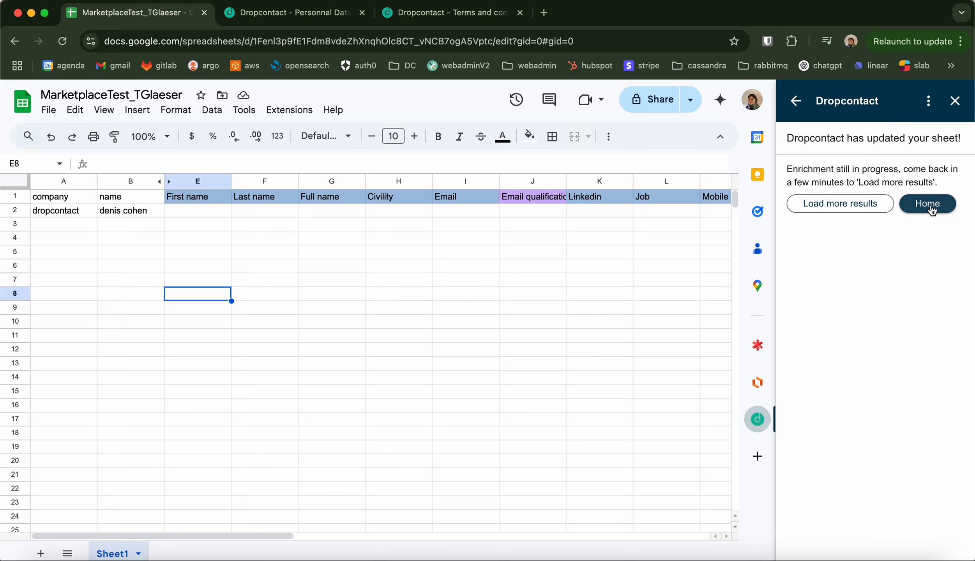
pyautogui.click(855, 211)
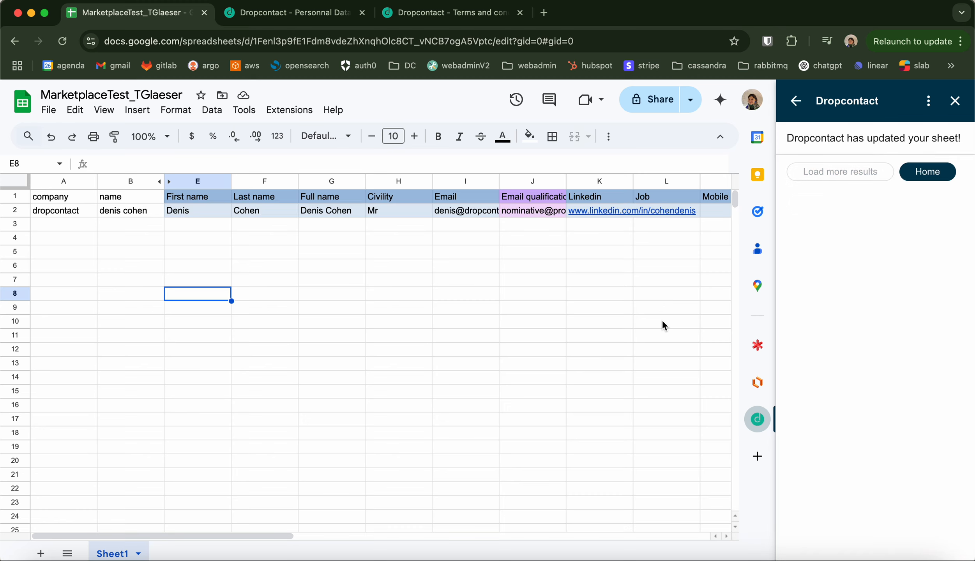
# Step: Review the enriched contact row across the output columns and return to the Dropcontact home view
pyautogui.click(397, 291)
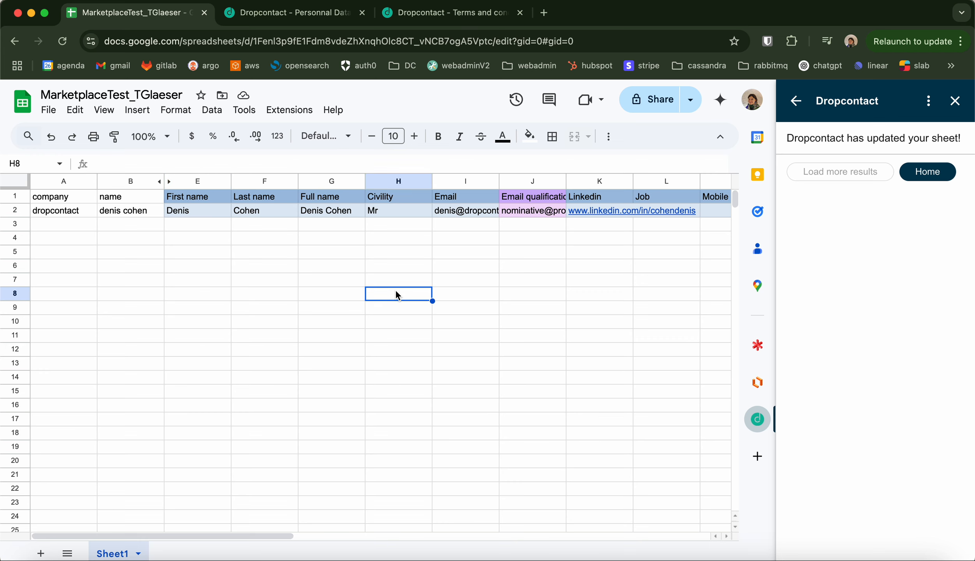
pyautogui.hscroll(10, 395, 290)
pyautogui.hscroll(-10, 396, 291)
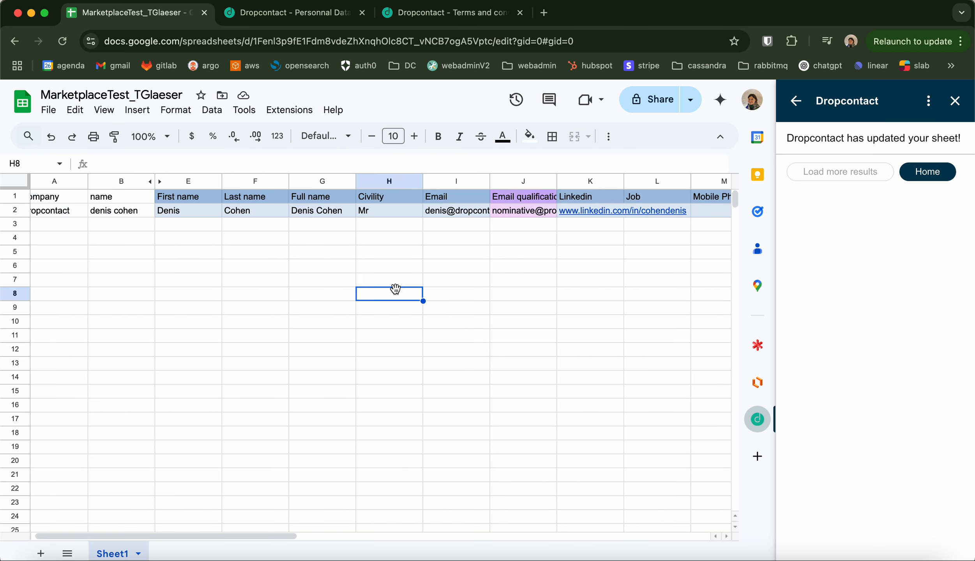
pyautogui.click(931, 181)
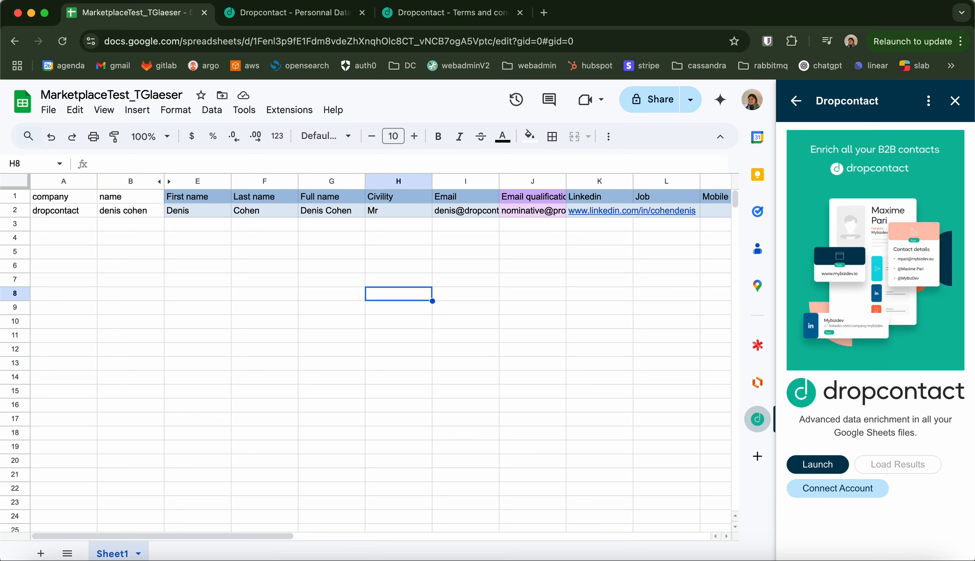